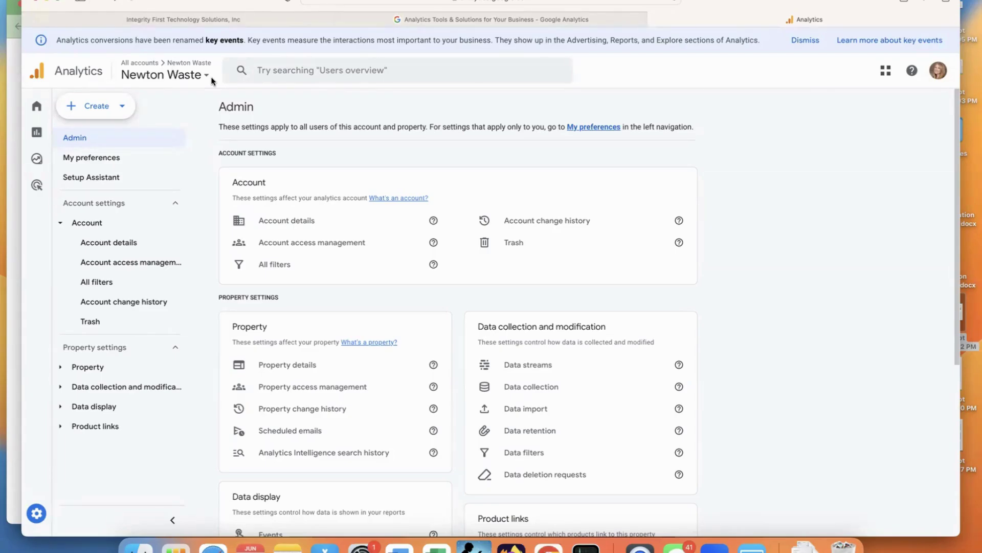
Create a new property named 'New England Waste Wise' with the New York Time reporting zone.
click(123, 107)
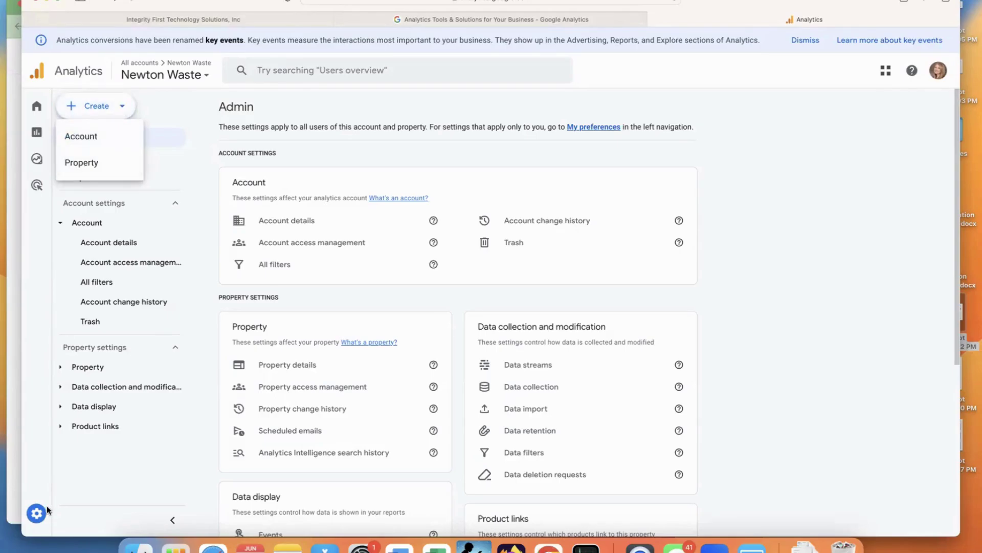
click(119, 162)
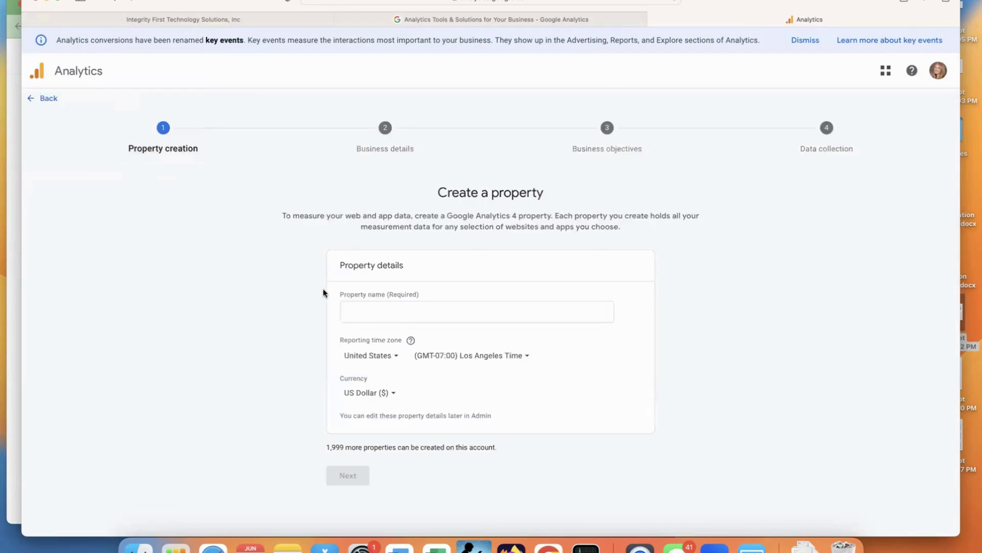
click(394, 313)
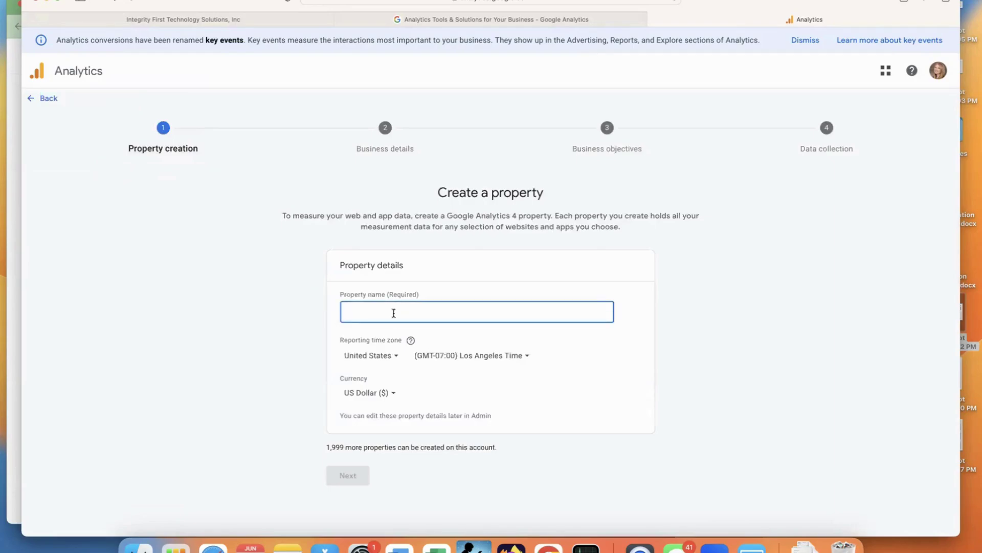
text(Newto)
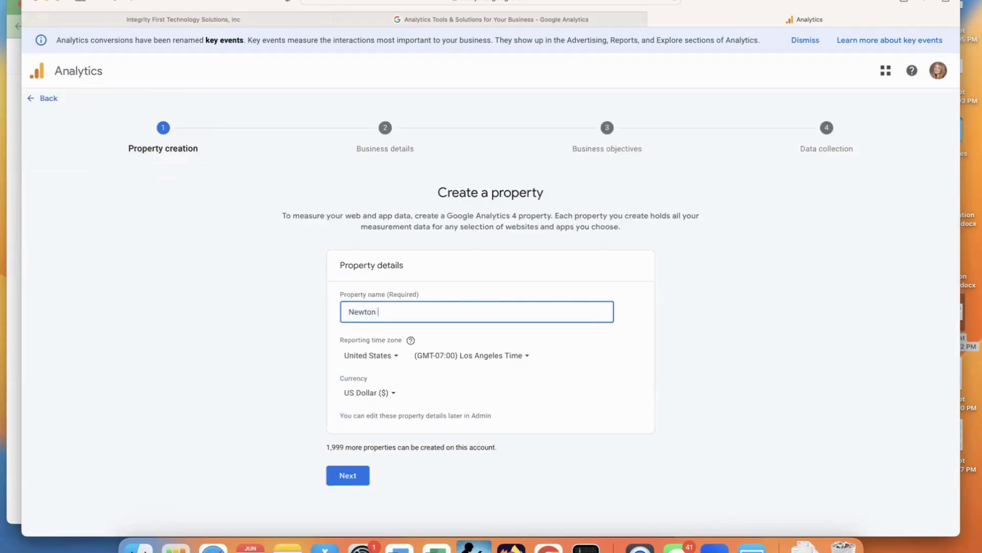
text(n)
key(BackSpace)
key(BackSpace)
key(BackSpace)
text(England Waste Water)
click(506, 354)
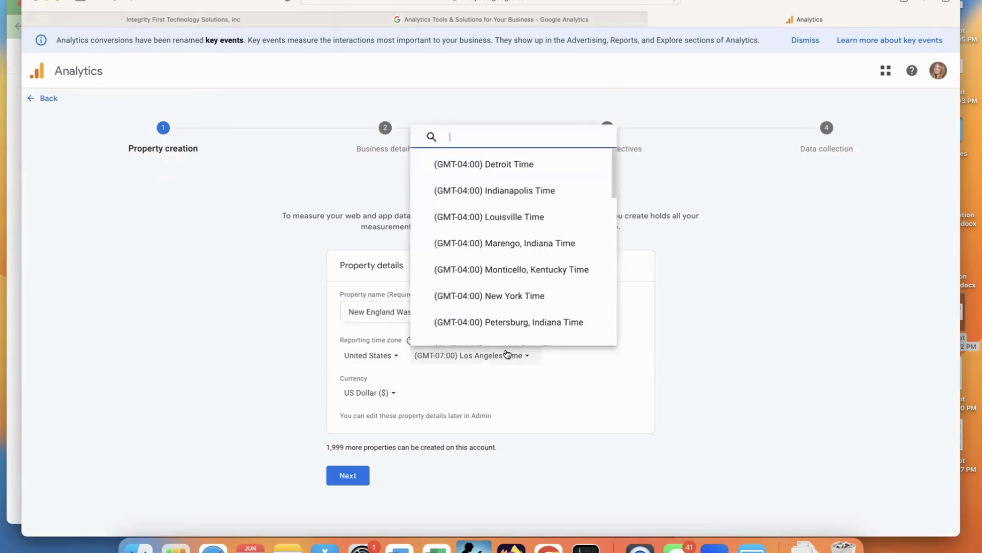
click(518, 297)
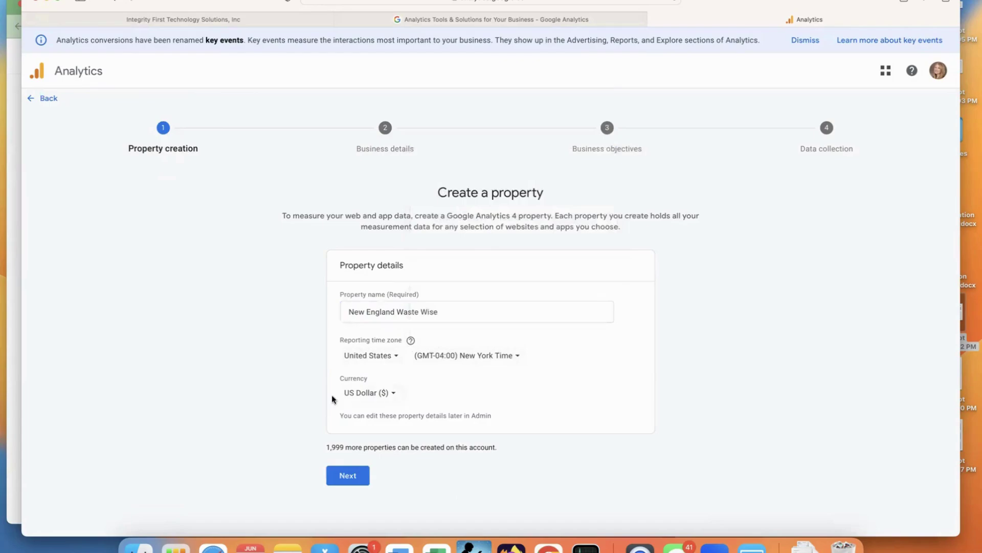
Set the industry to Other Business Activity and the business size to 1 to 10 employees.
click(352, 479)
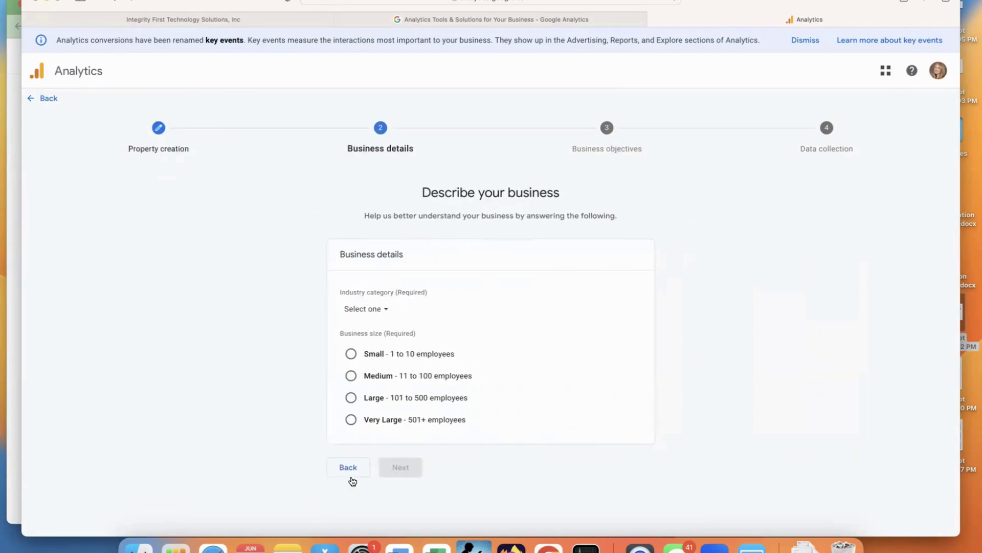
click(381, 310)
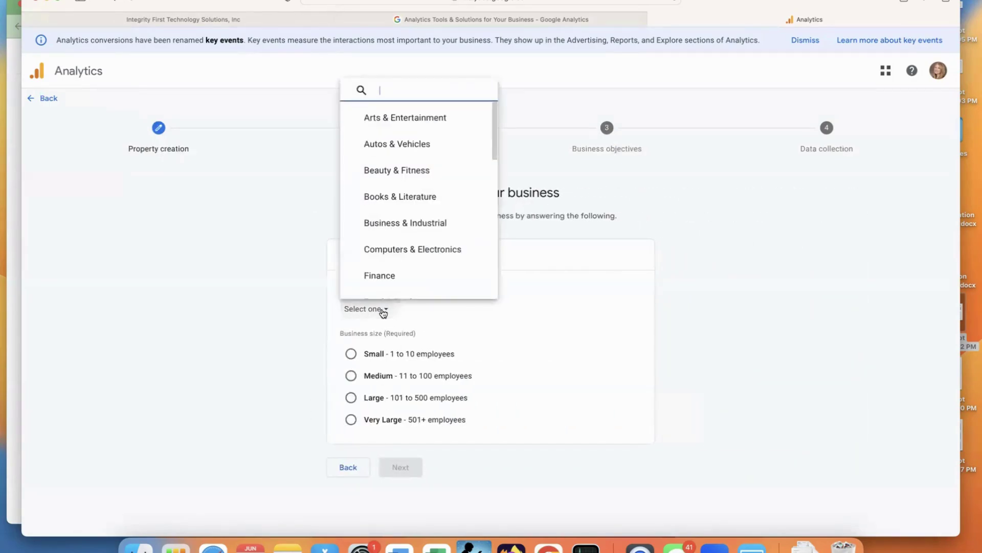
scroll(413, 268, down, 10)
click(430, 279)
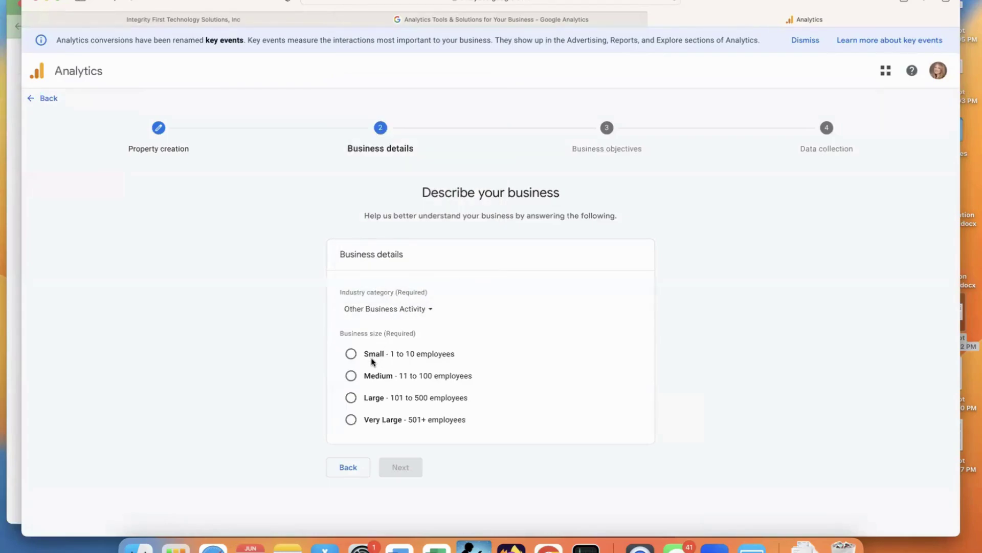
click(352, 355)
Choose Examine user behavior as the business objective instead of Get baseline reports.
click(401, 471)
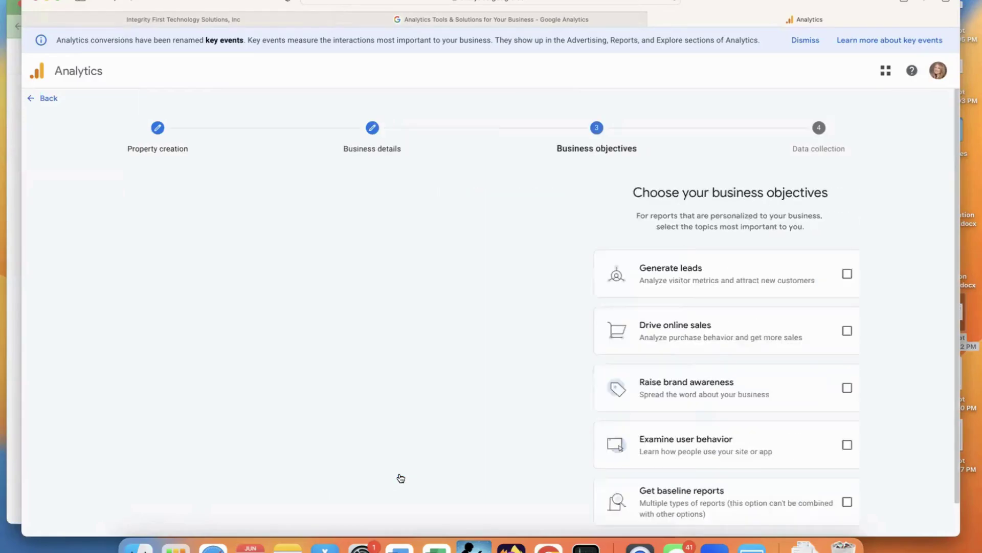
scroll(524, 404, down, 1)
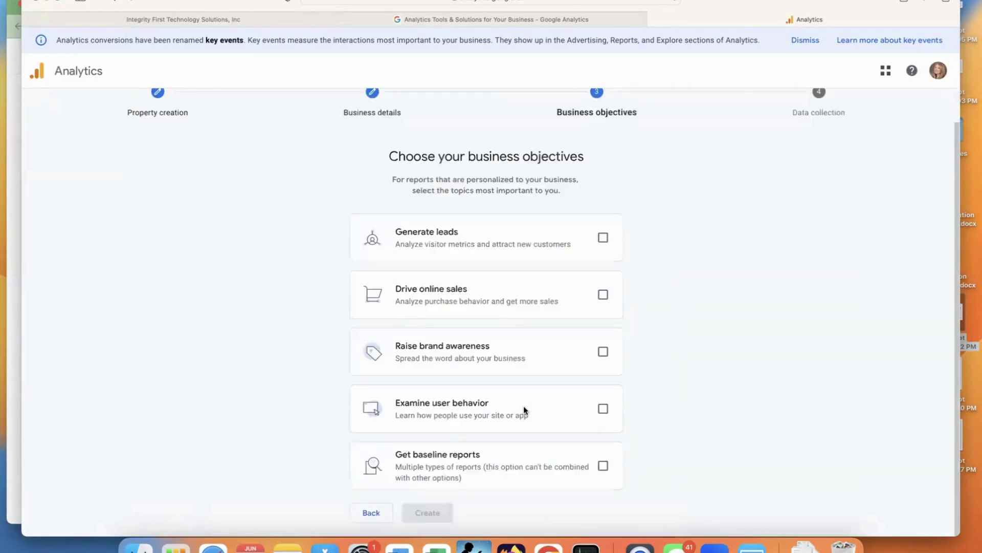
click(604, 466)
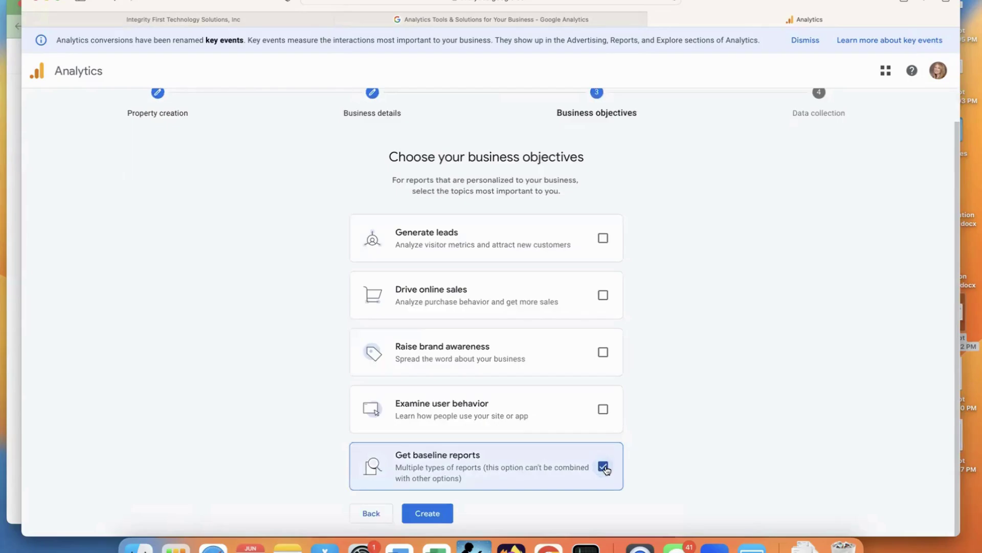
click(603, 409)
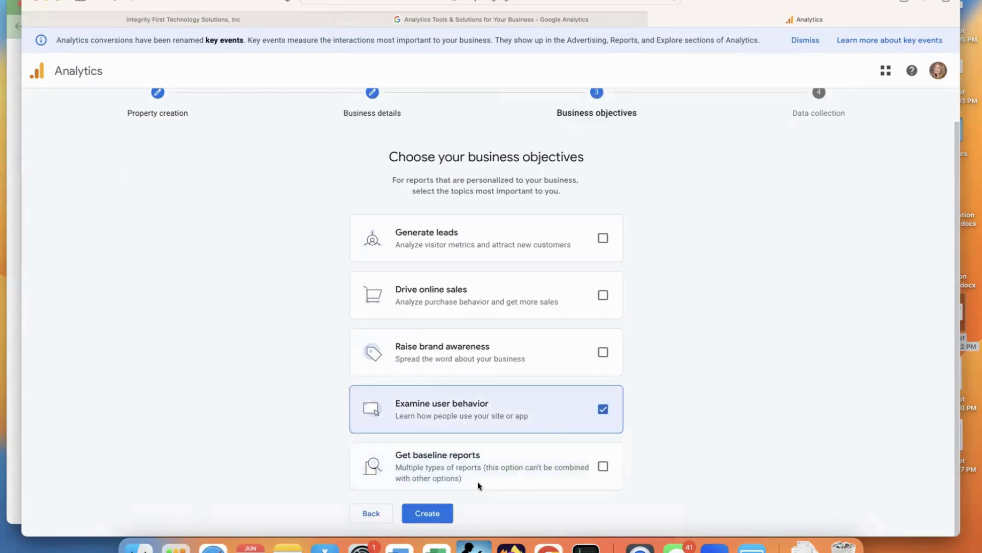
Create the property and choose Web as the data stream platform.
click(442, 509)
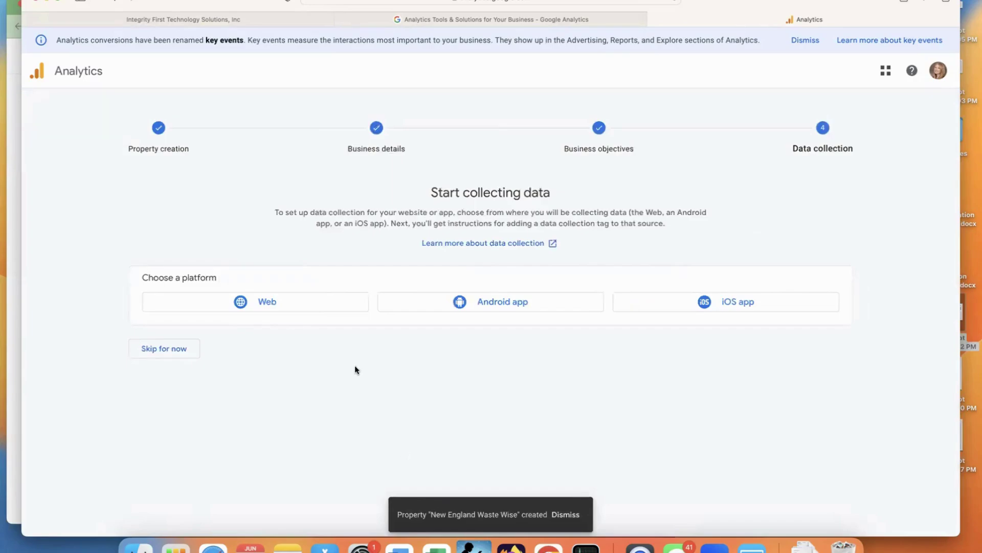
click(286, 311)
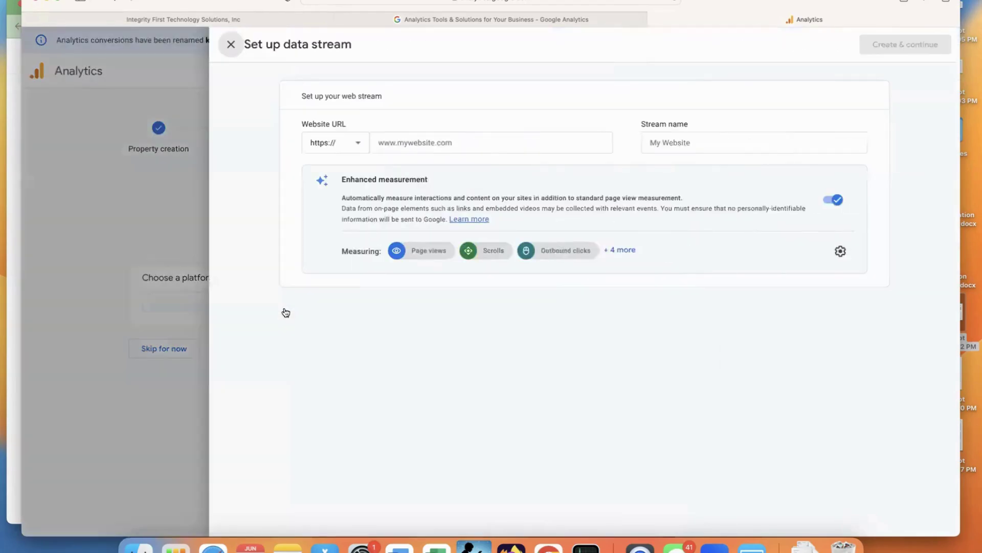
Open the New England Waste Wise site from GoHighLevel's Websites list and view its live address.
click(250, 18)
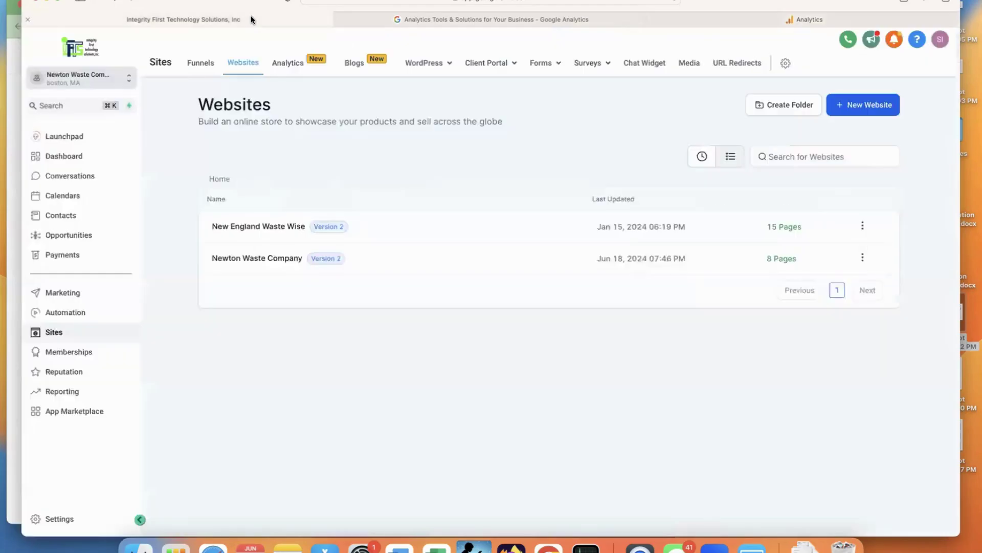
click(275, 226)
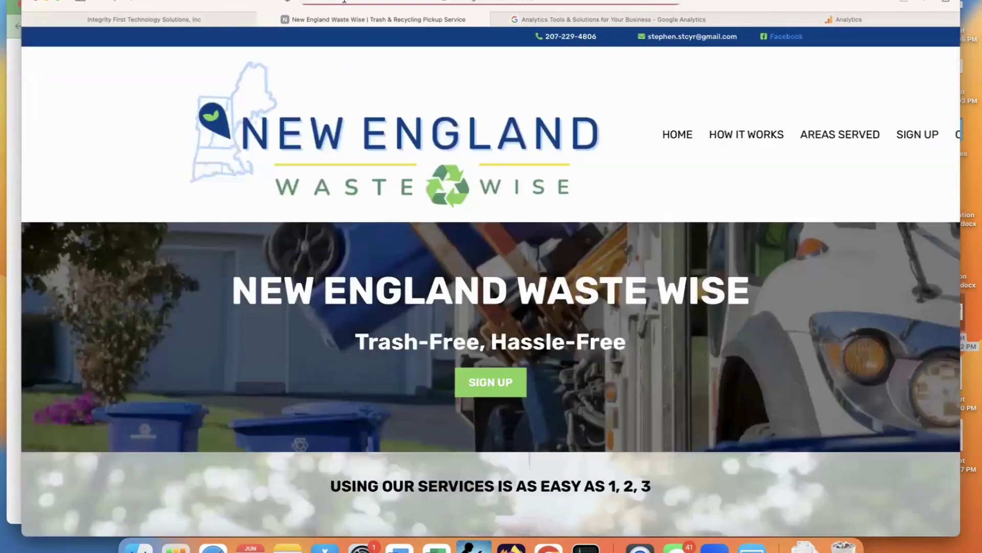
click(345, 1)
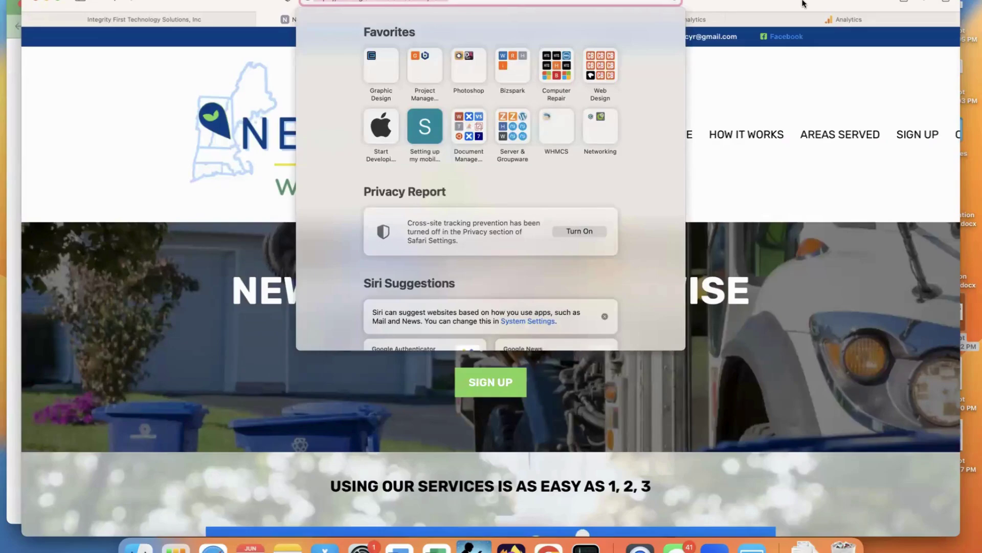
Enter newenglandwastewise.com as the website URL and 'New England Waste Wise Website' as the stream name.
click(843, 18)
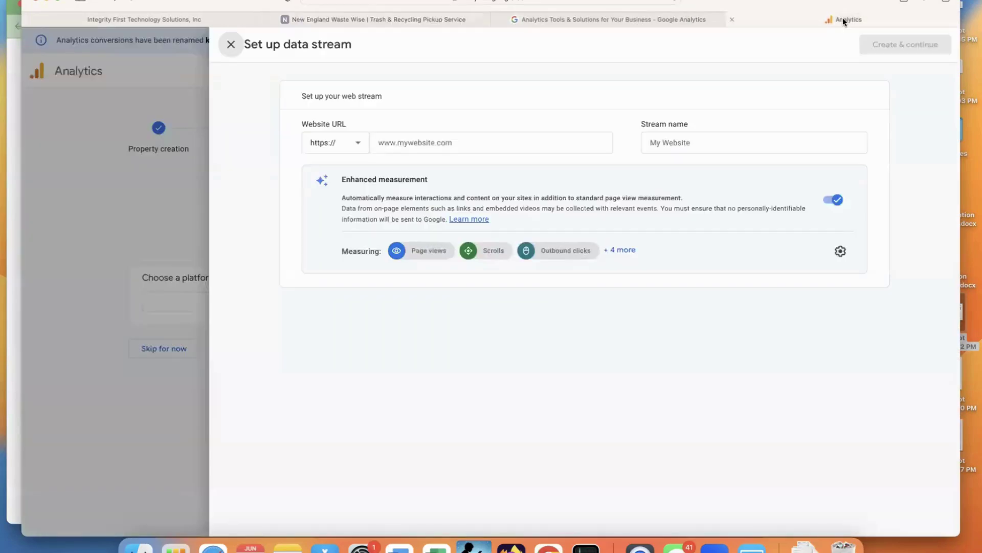
click(494, 148)
text(https://newenglandwastewise.com/home)
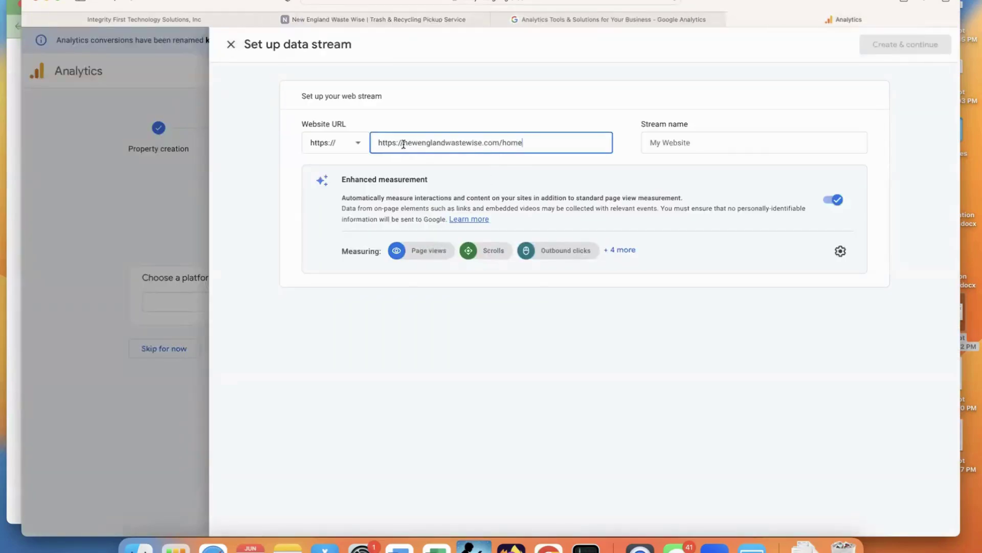
click(405, 144)
key(BackSpace)
key(BackSpace)
key(BackSpace)
key(BackSpace)
key(BackSpace)
key(BackSpace)
key(BackSpace)
key(BackSpace)
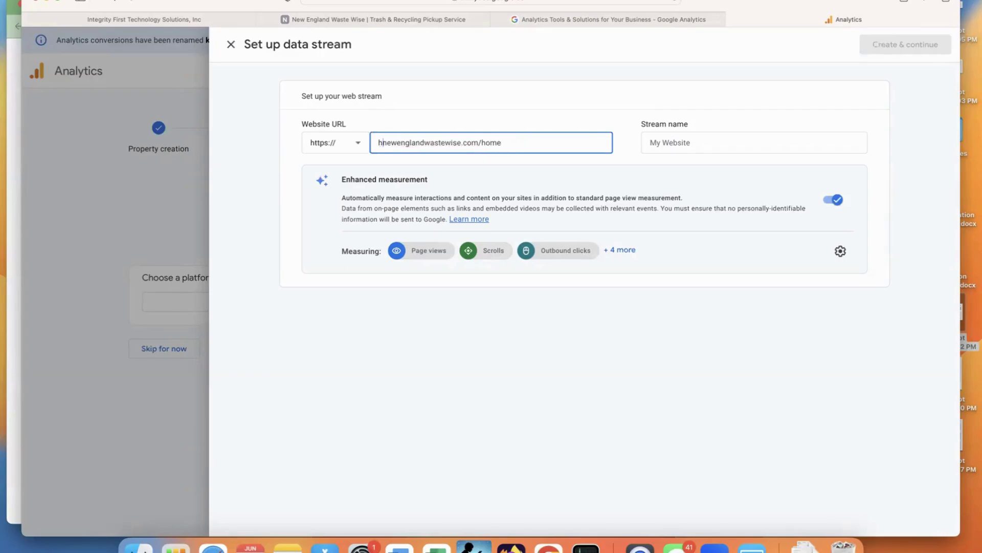
click(554, 147)
key(BackSpace)
key(BackSpace)
key(BackSpace)
key(BackSpace)
click(673, 139)
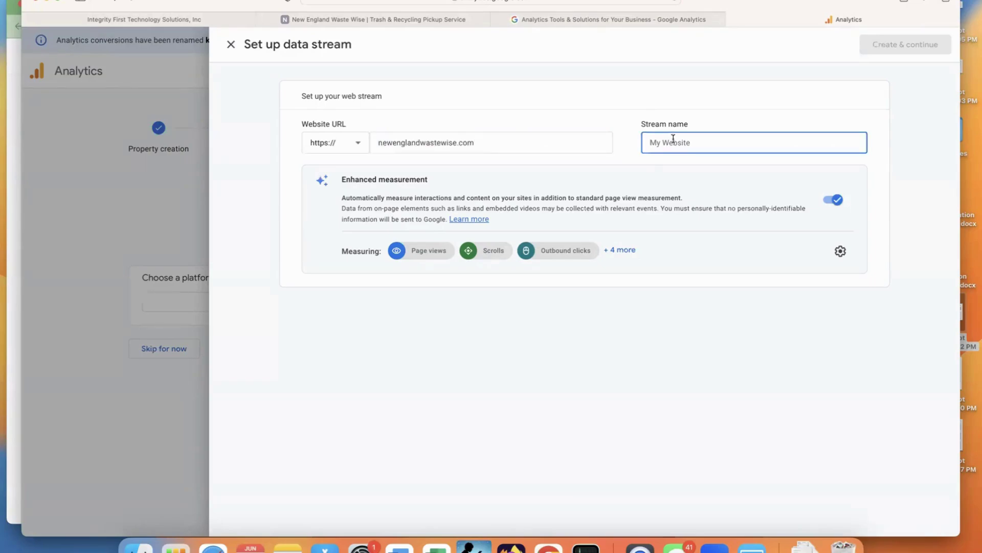
text(New England Waste )
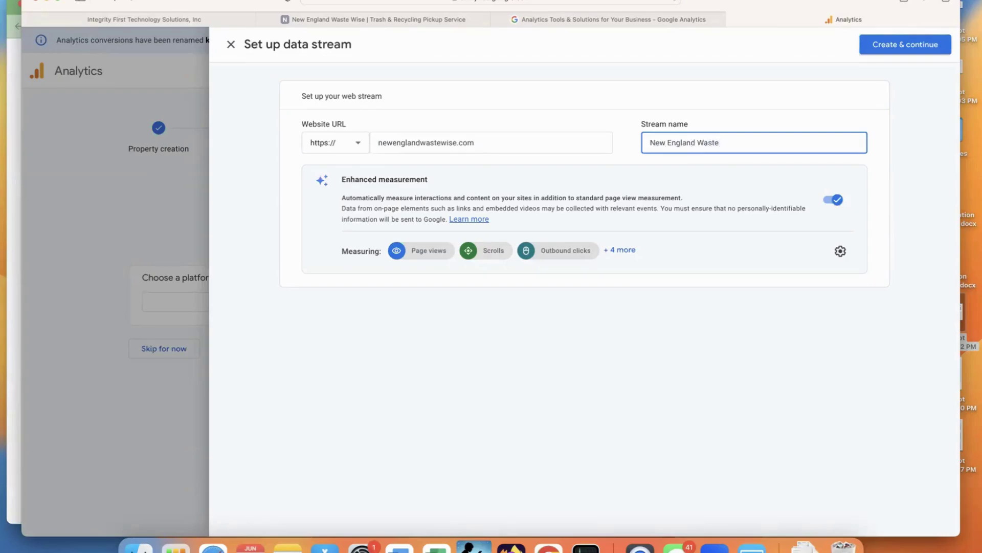
text(Wise Website)
Create the web stream, copy its manual-install Google tag code, and go to GoHighLevel's site pages.
click(909, 46)
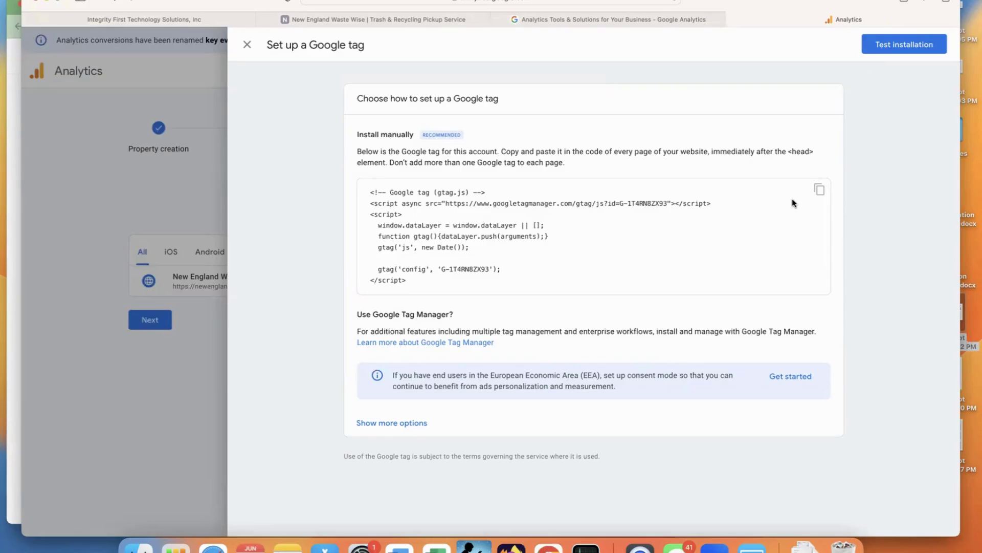
click(818, 193)
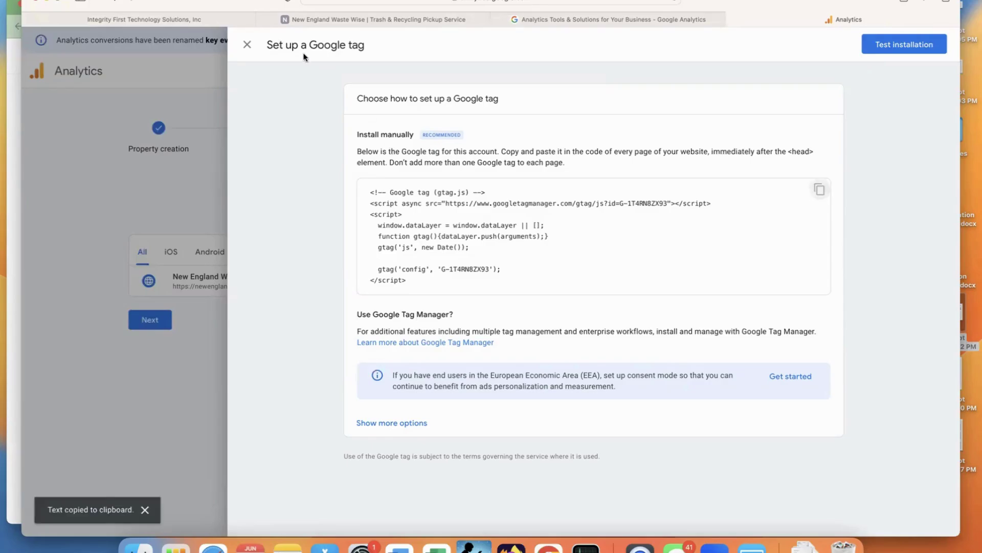
click(221, 22)
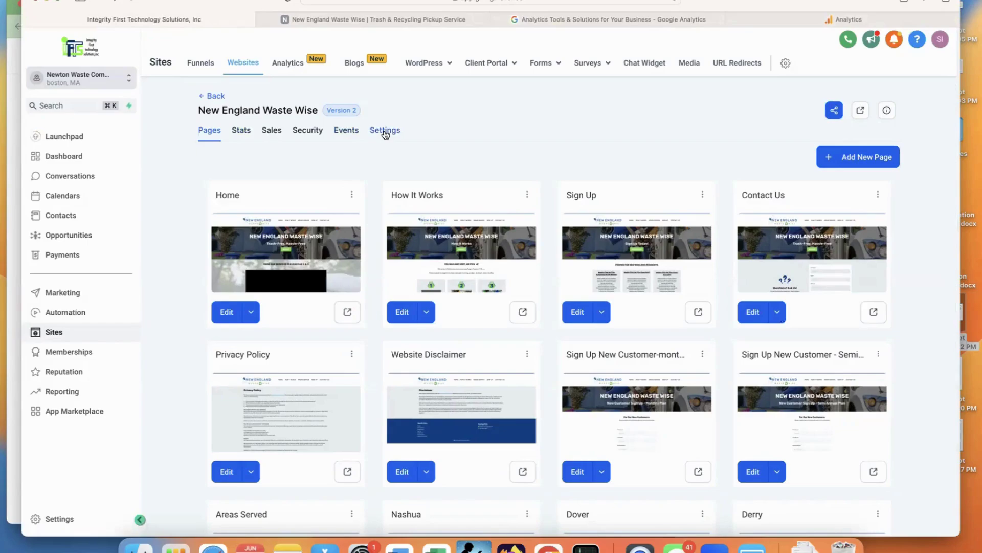
Paste the Google tag into the website's Head tracking code setting and save.
click(385, 133)
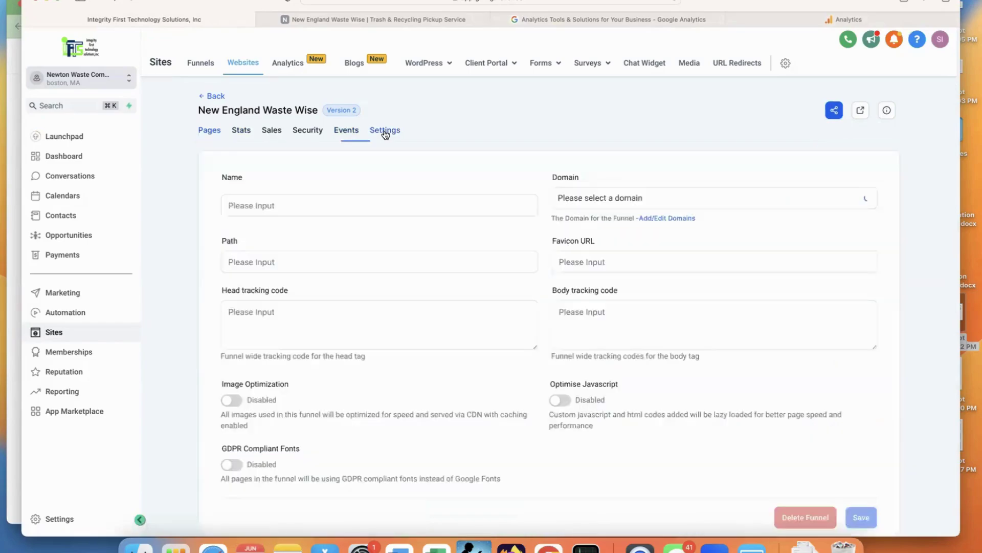
click(310, 329)
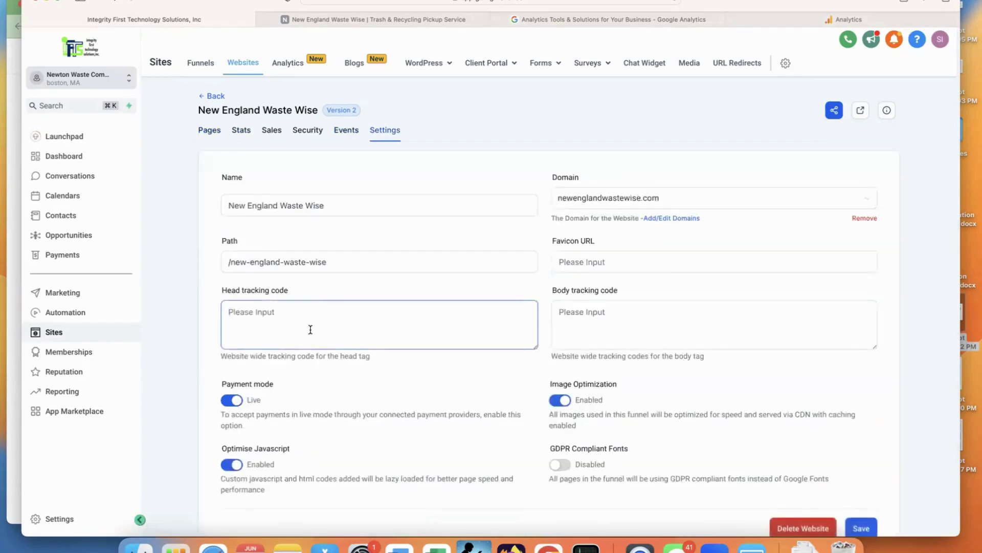
key(super+v)
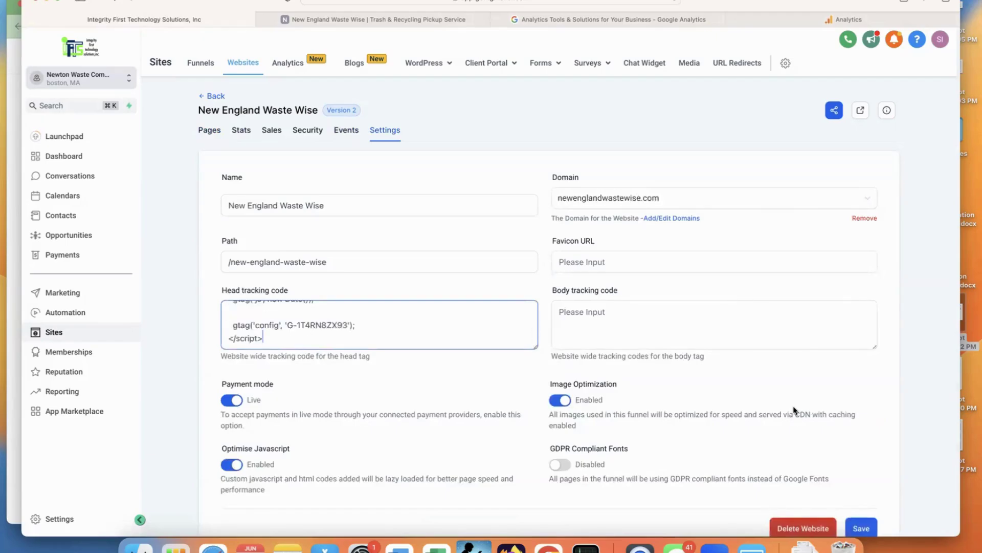
click(855, 523)
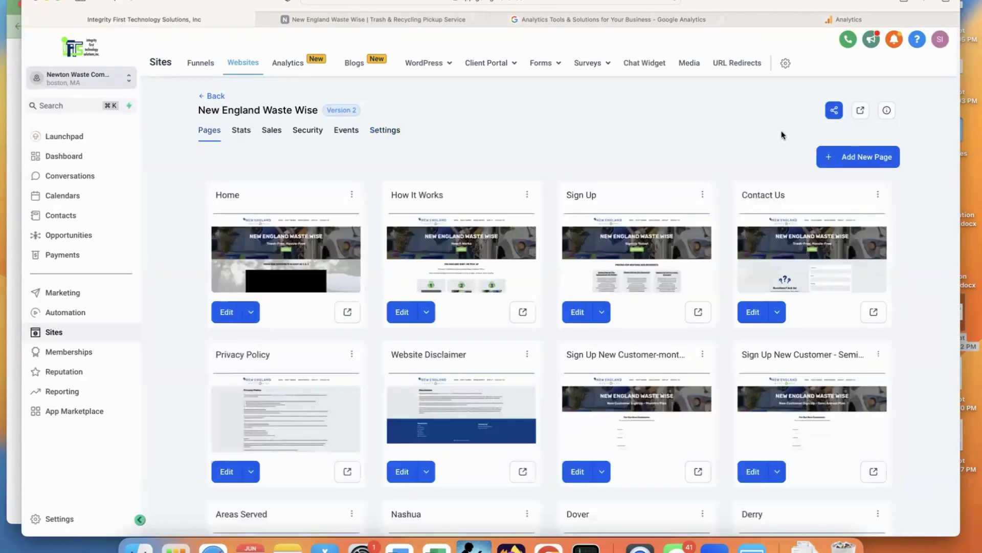
Test the Google tag installation on the website and confirm the detected tag.
click(816, 15)
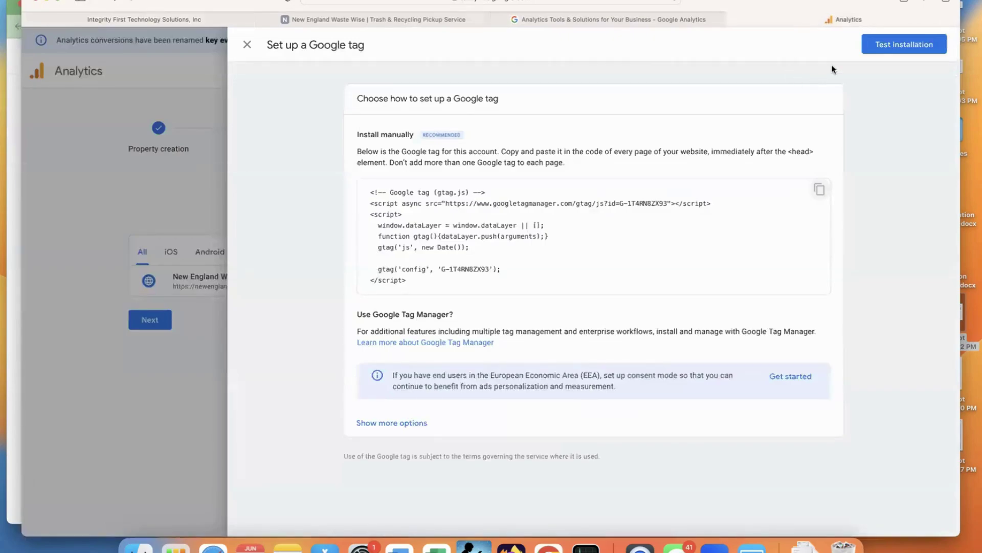
click(884, 51)
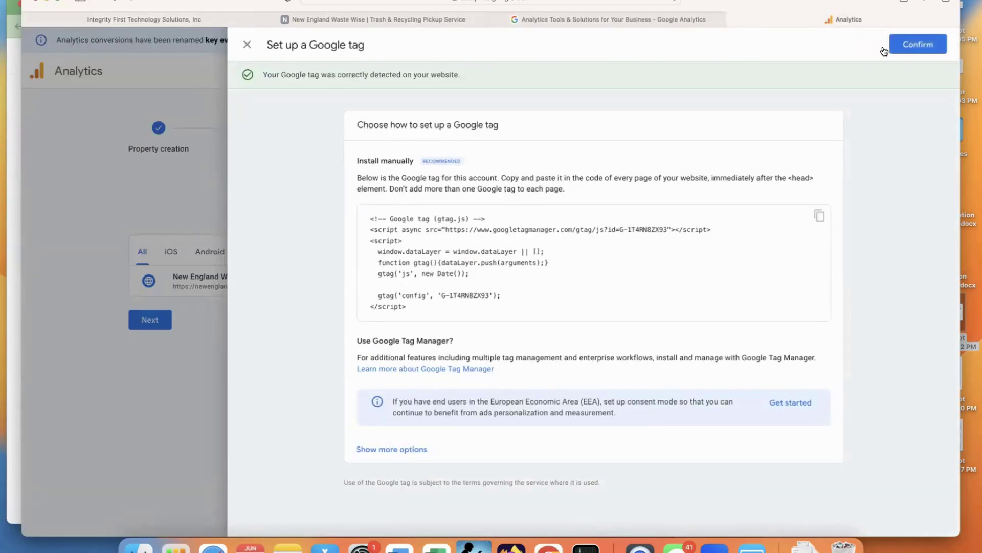
click(912, 45)
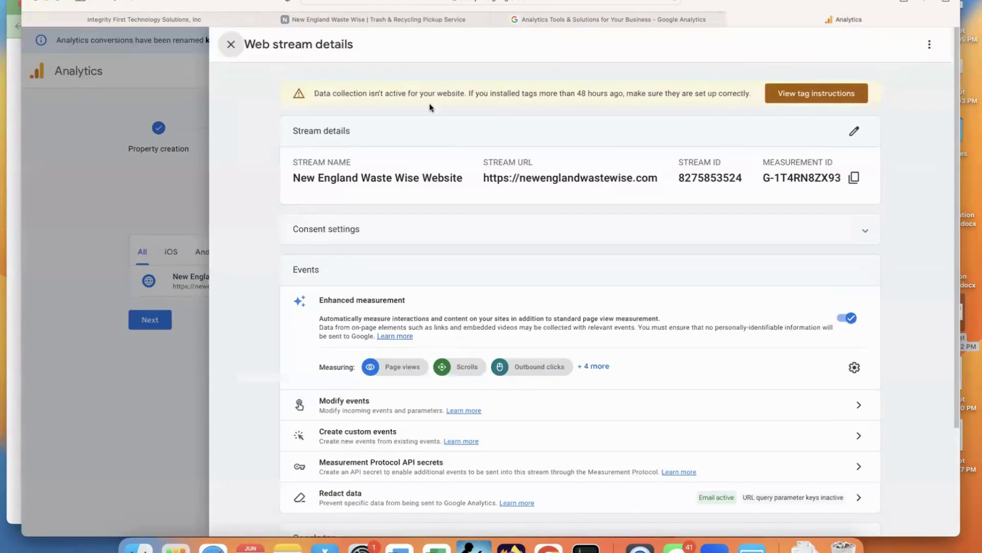
Close the web stream details and complete the Start collecting data step.
click(226, 45)
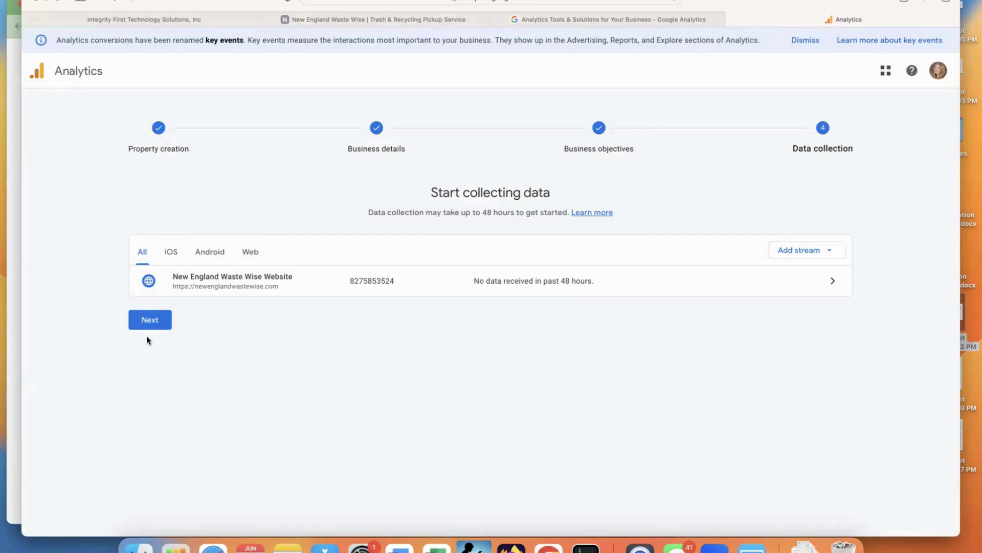
click(146, 322)
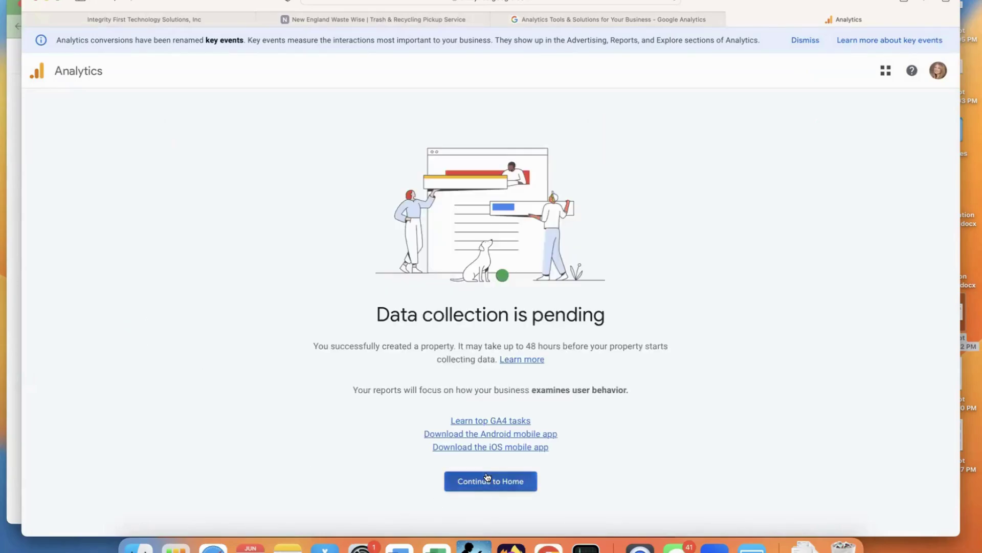
Go to the New England Waste Wise property's Home page and open the account and property picker.
click(468, 481)
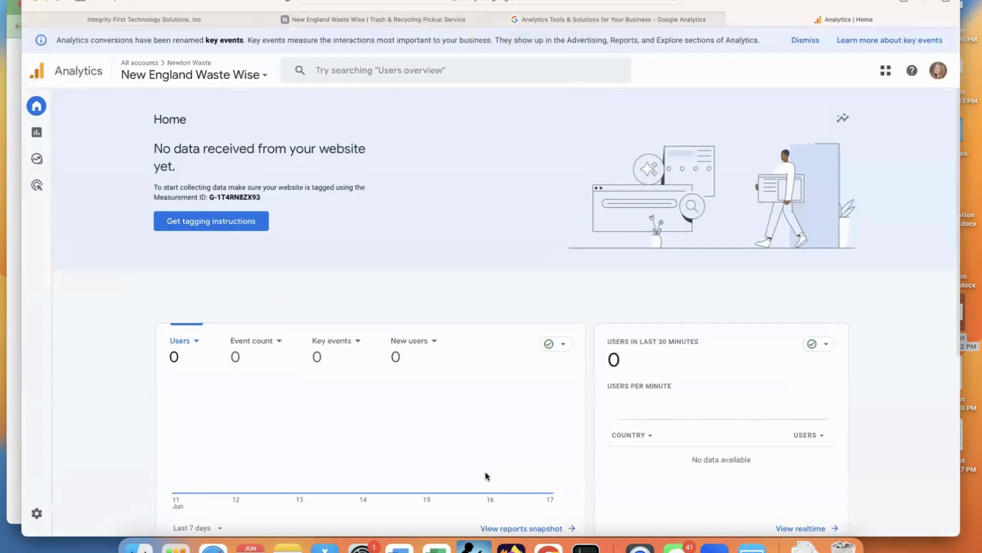
click(200, 68)
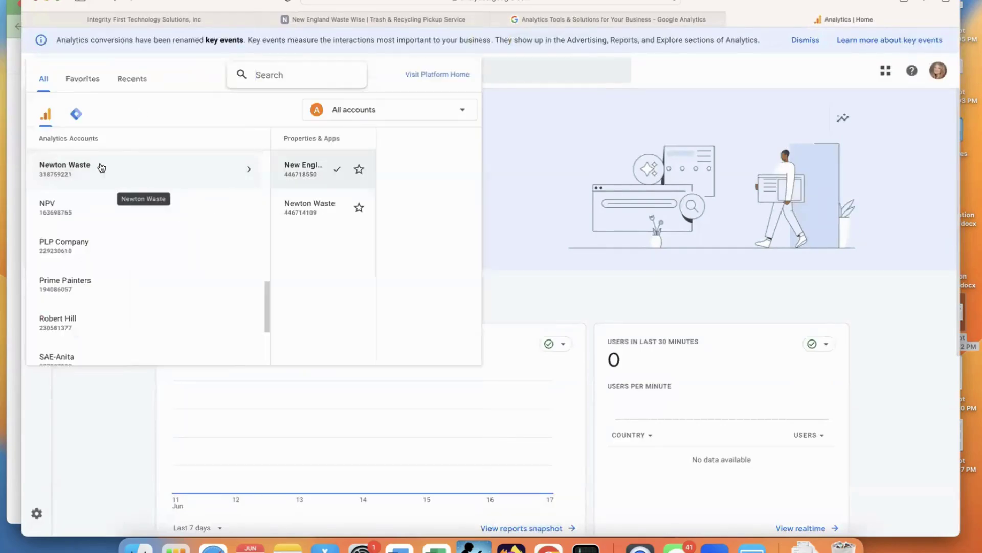
mouse_move(294, 210)
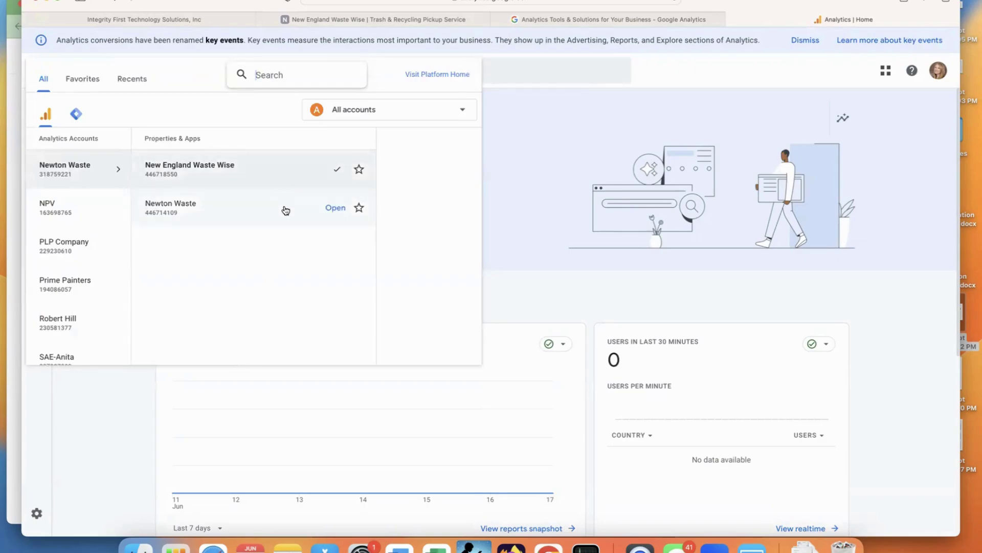